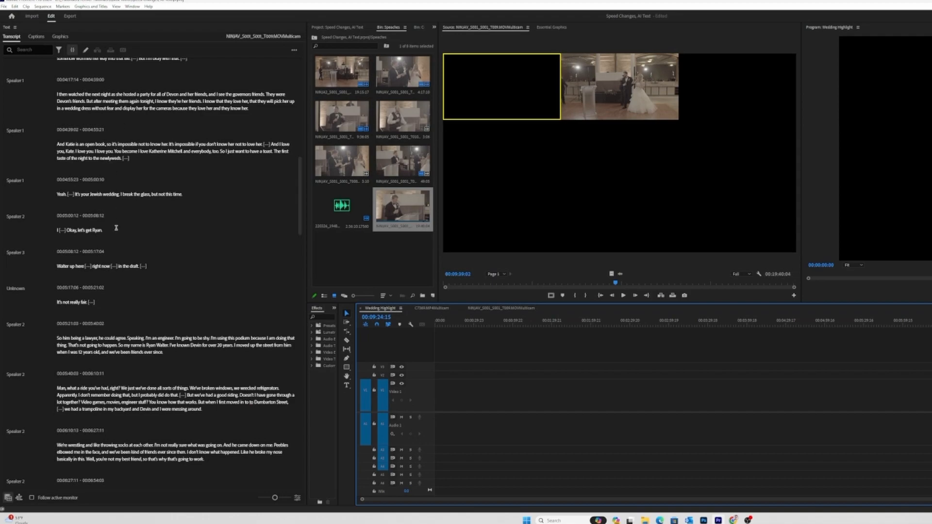
- Select the "open book" passage ending with the toast to the newlyweds in the transcript and overwrite it into the Wedding Highlight sequence
scroll(146, 313, down, 3)
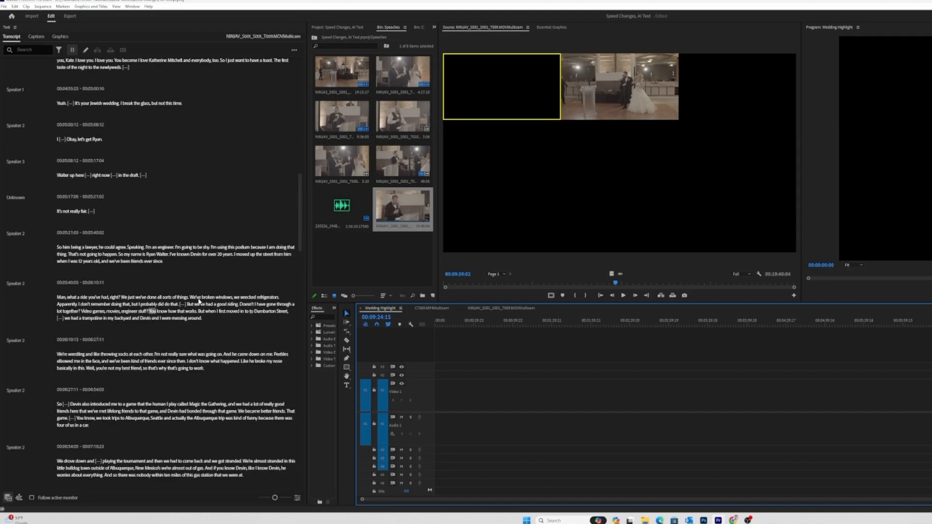
scroll(199, 301, up, 4)
drag(58, 196, 131, 213)
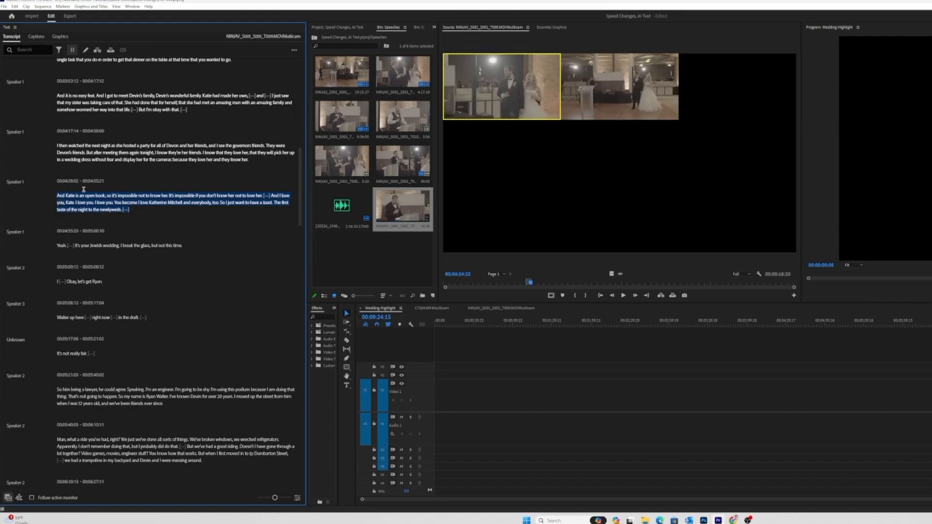
click(72, 50)
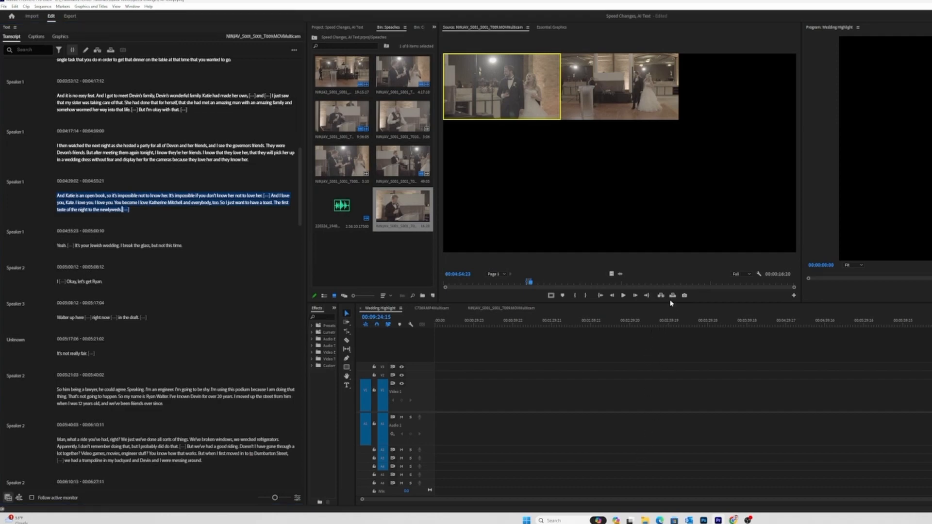
click(672, 296)
- In multi-camera view, switch the speech clip to camera 2 near its start, and cut live to camera 1 during playback
drag(444, 325, 460, 327)
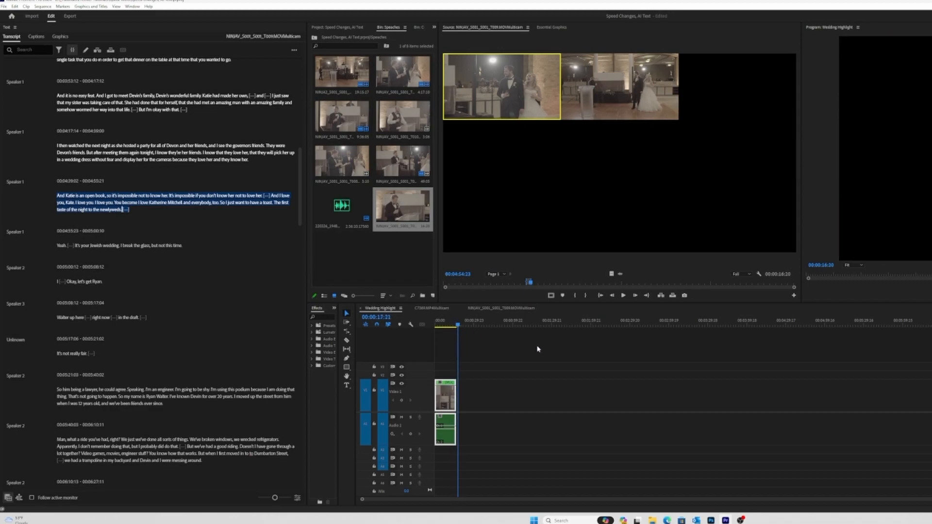
drag(454, 326, 436, 325)
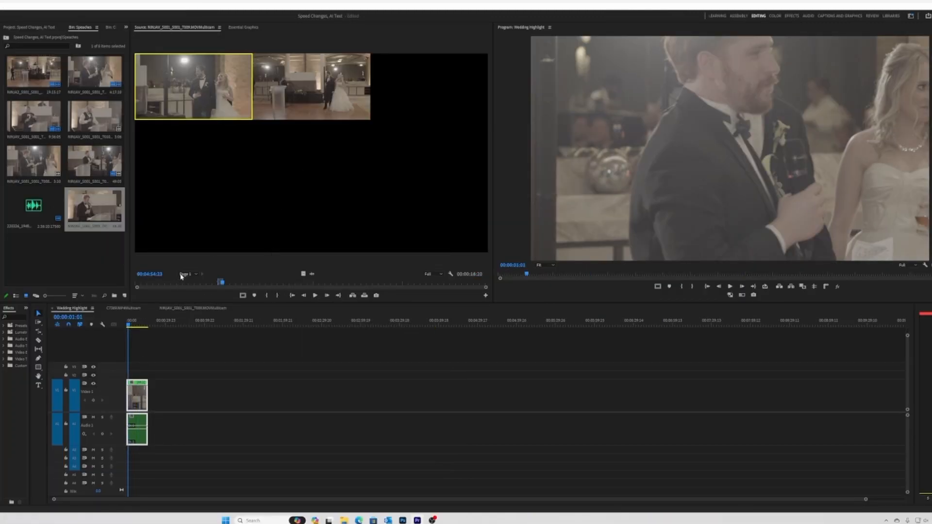
click(741, 296)
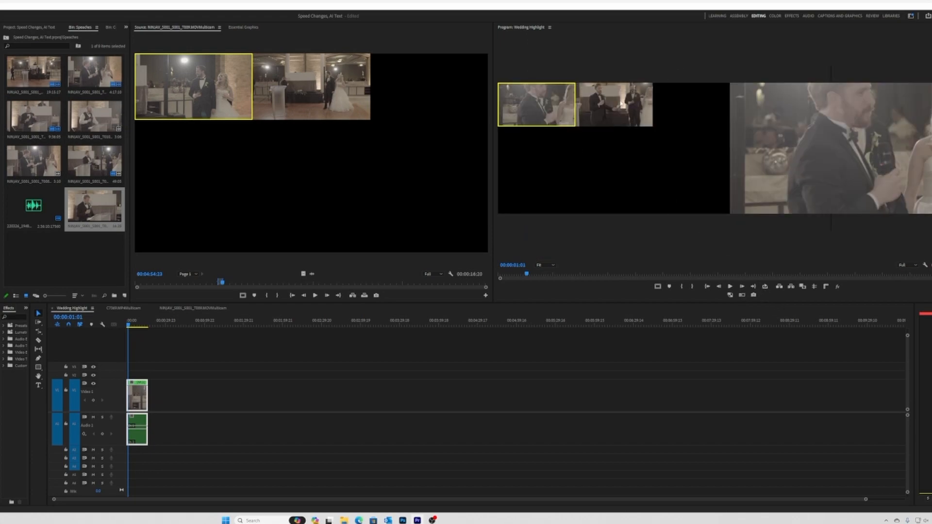
key(2)
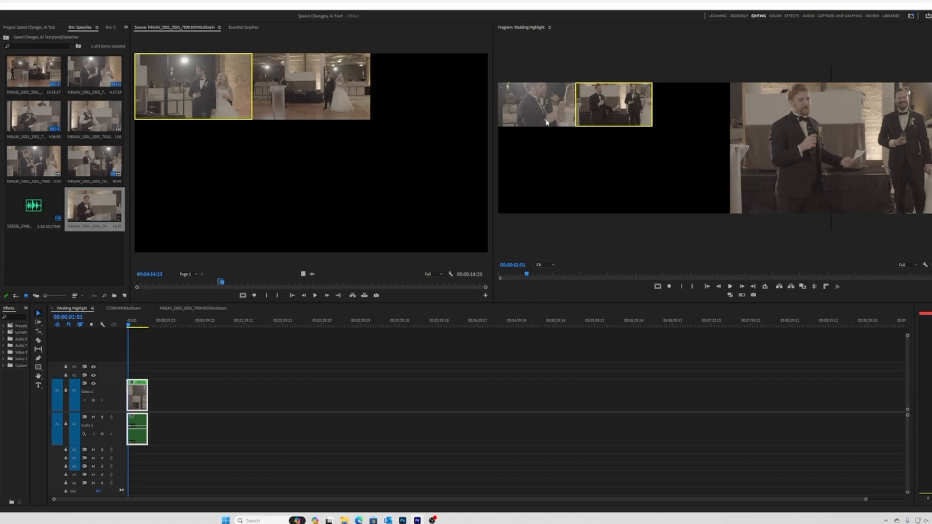
key(space)
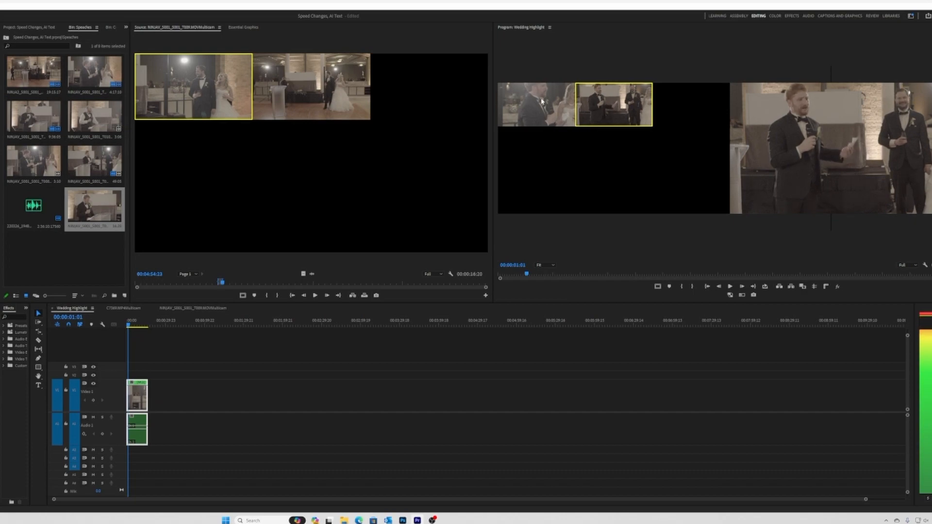
click(561, 116)
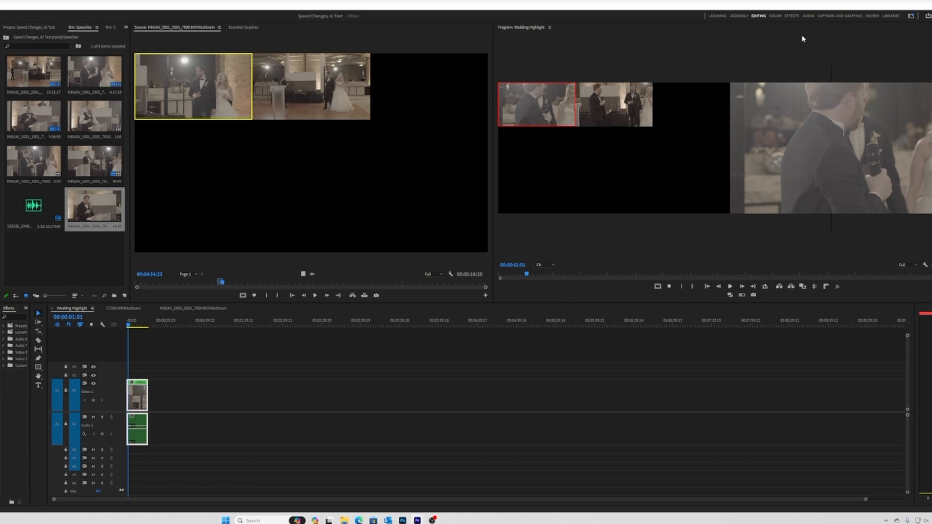
key(space)
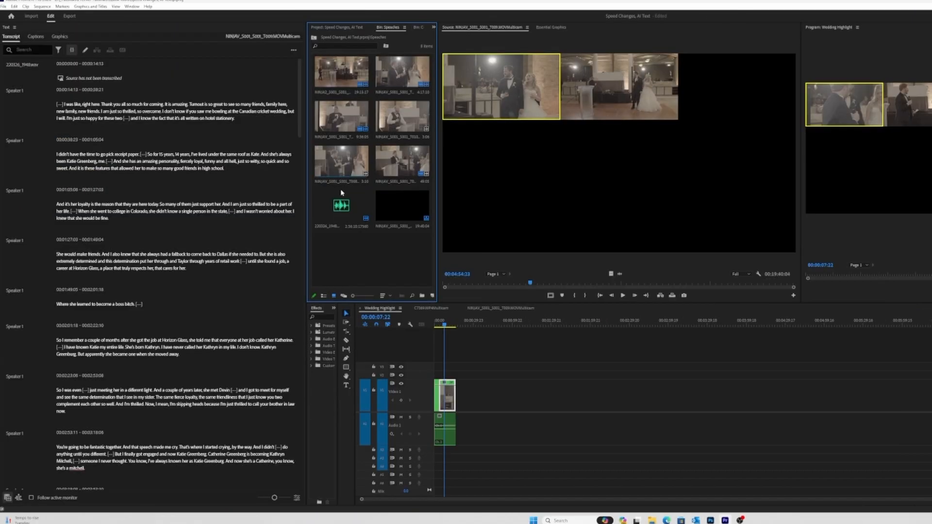
- Load the NINJAV_S001_S001_T011.MOV speech clip from the Speeches bin as the source and browse its transcript
double_click(343, 117)
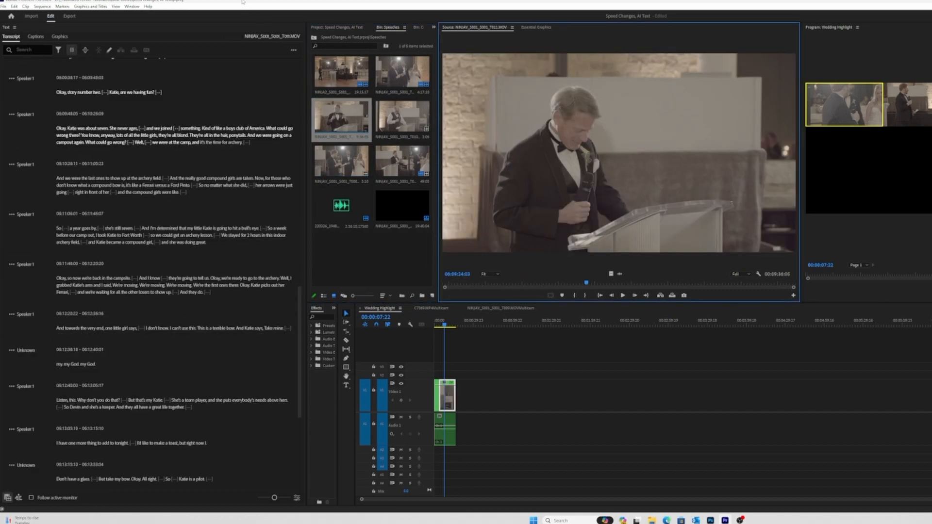
scroll(128, 150, up, 8)
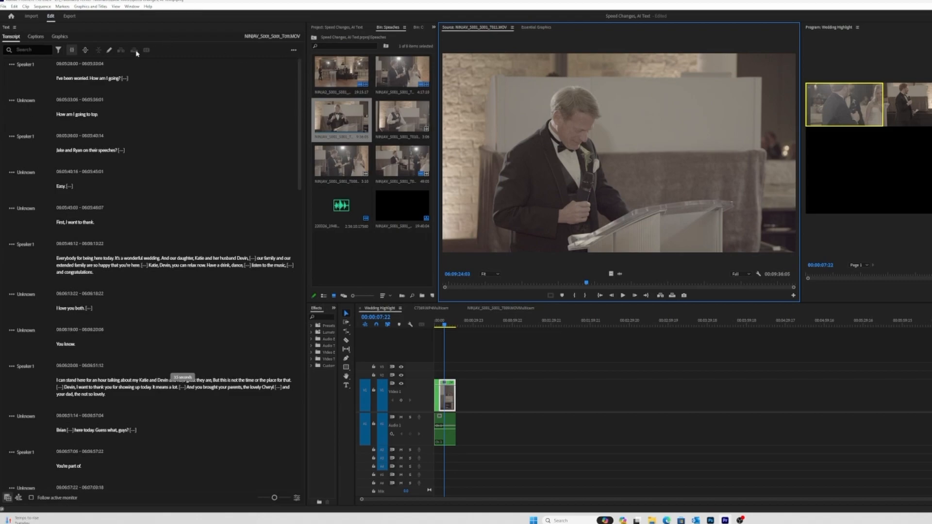
click(294, 50)
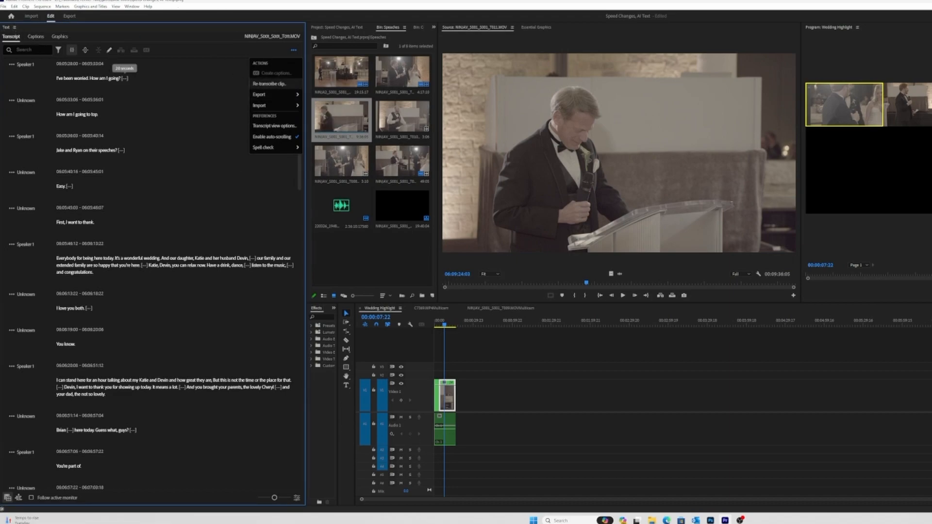
click(126, 7)
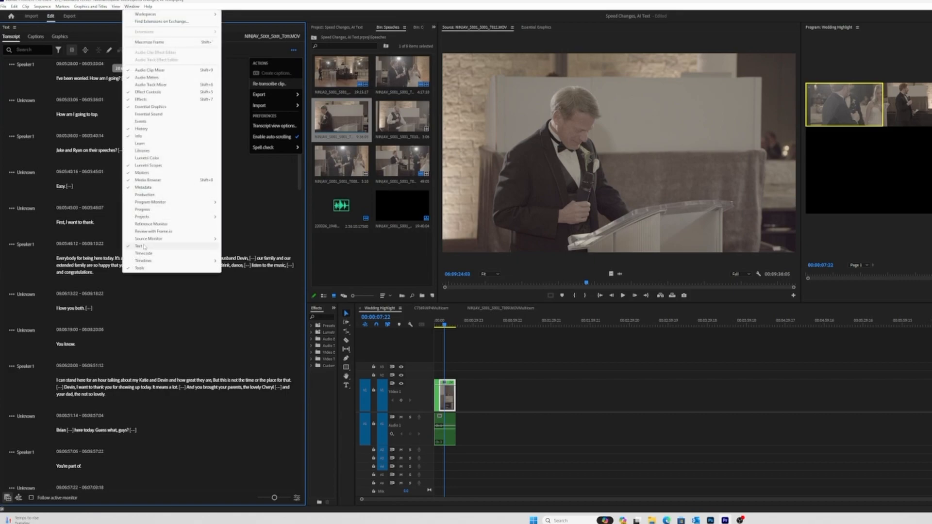
click(290, 184)
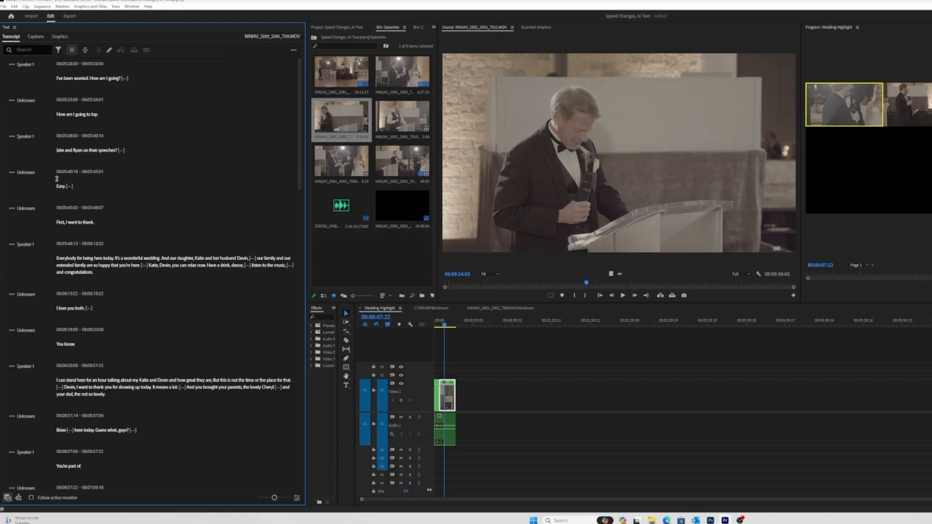
- Re-transcribe the NINJAV_S001_S001_T011.MOV clip in English without separating speakers
click(294, 51)
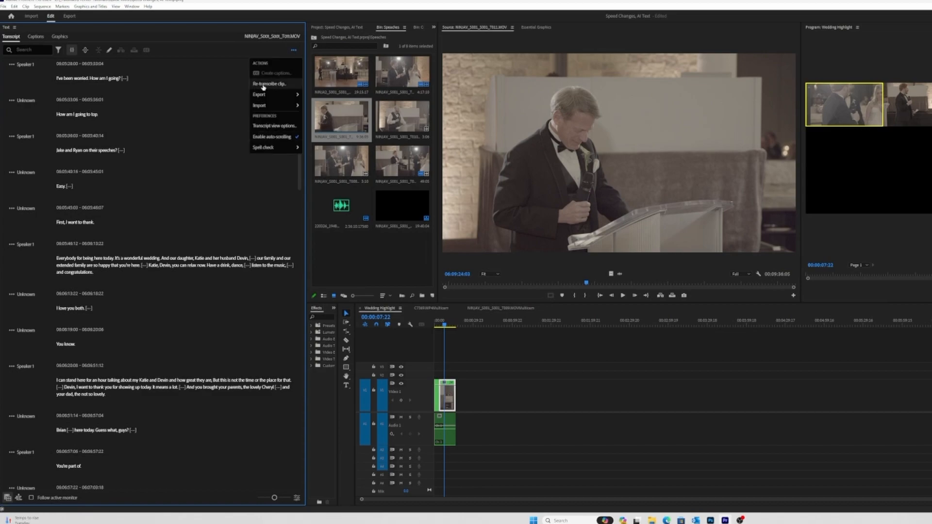
click(270, 84)
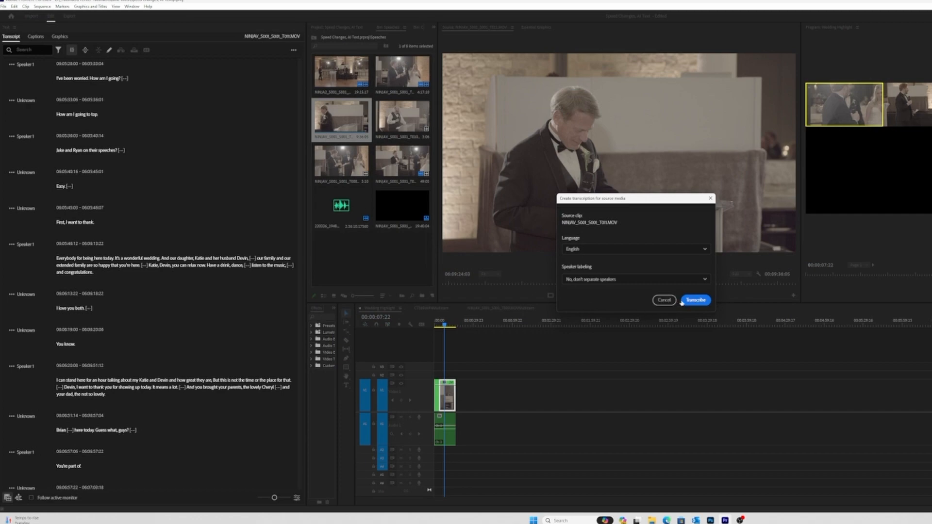
click(697, 301)
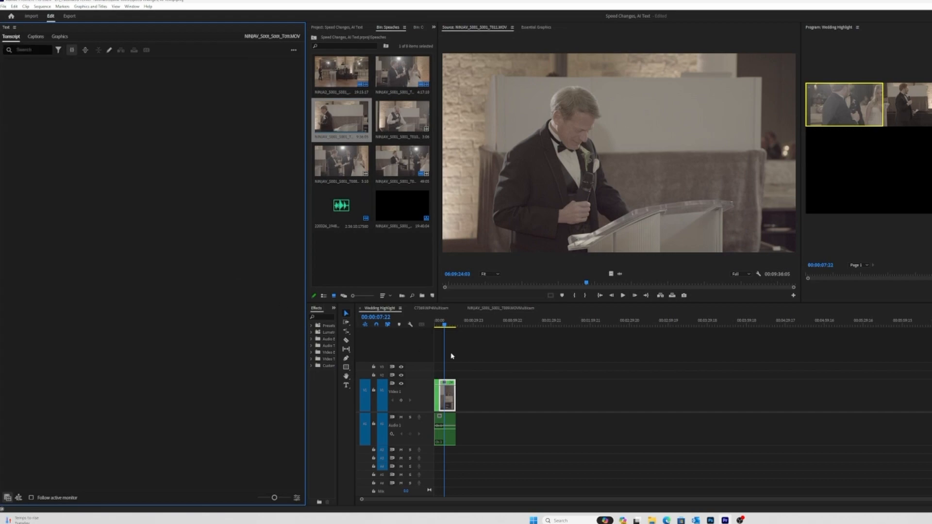
- Show the transcript of the Wedding Highlight sequence and scrub through the speech clip to follow its words
drag(451, 322, 413, 328)
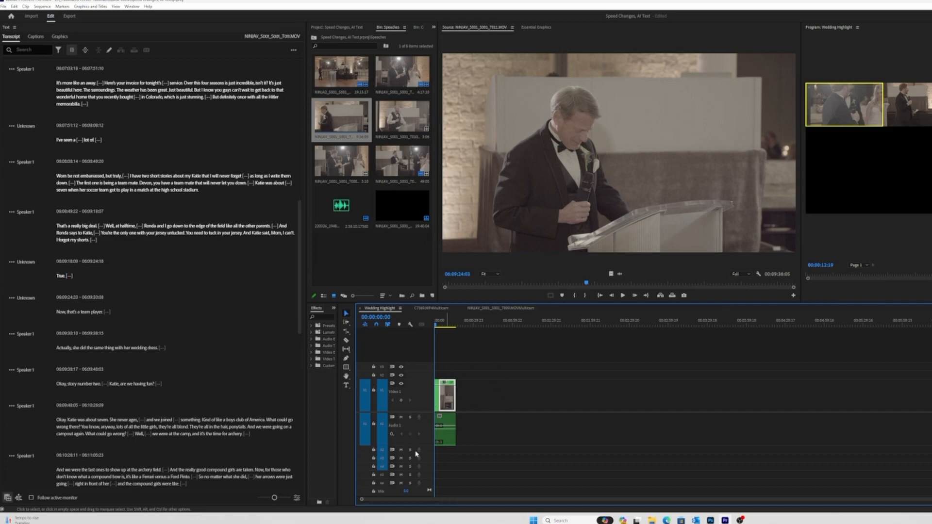
click(18, 498)
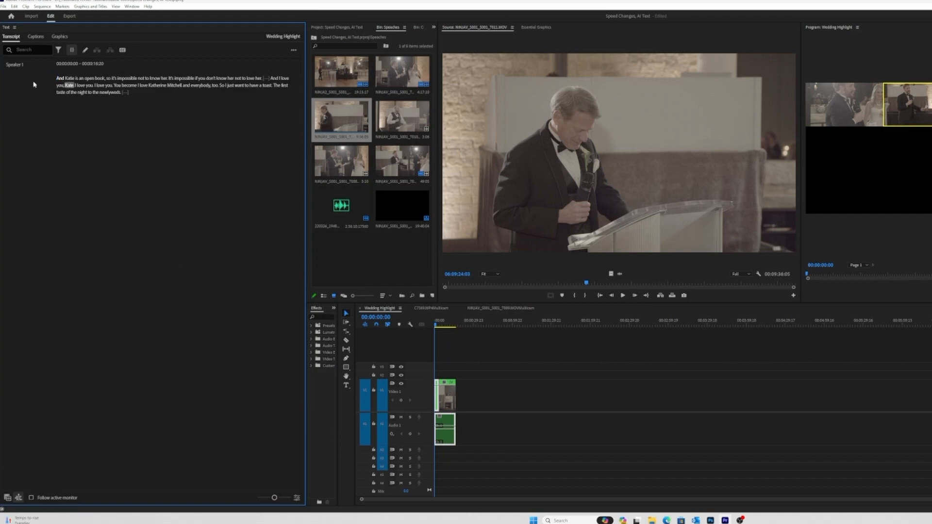
click(524, 347)
click(444, 324)
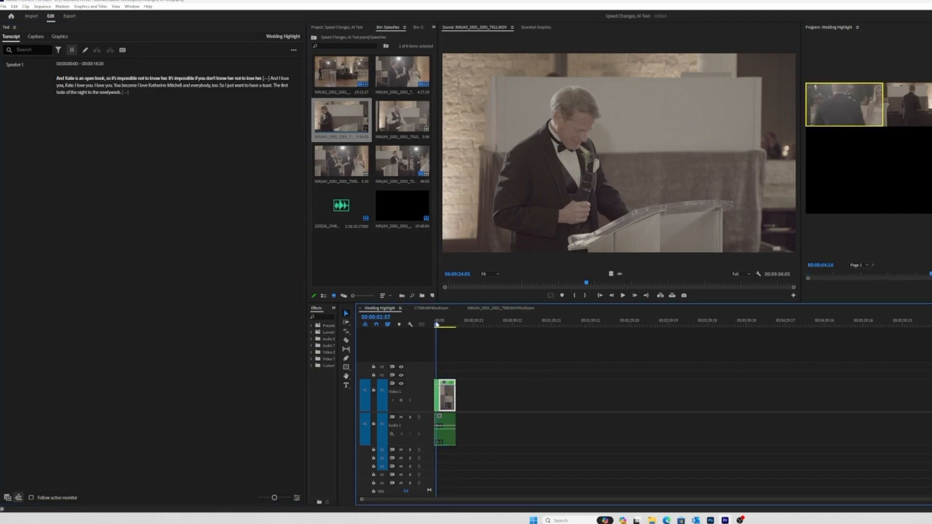
drag(444, 325, 445, 325)
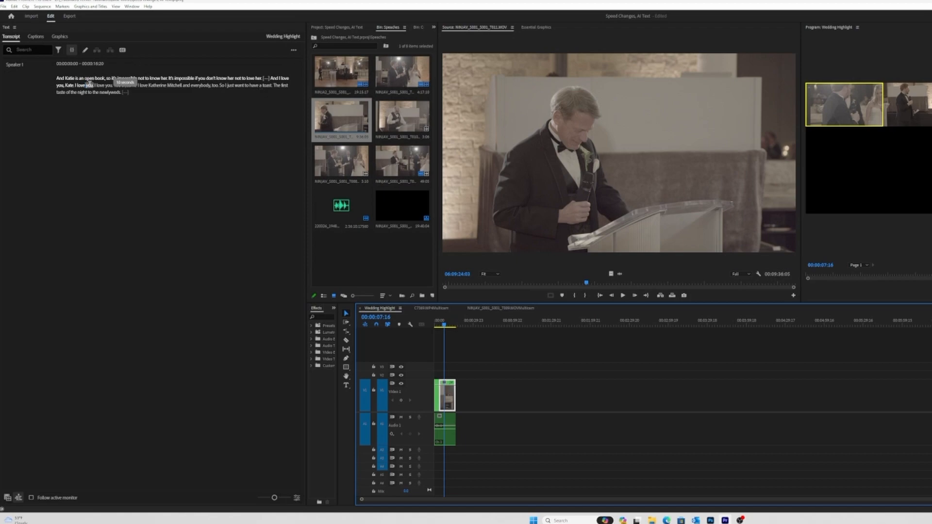
- Create captions from the sequence transcript with the Subtitle default preset, Subtitle format, no style and double lines
click(123, 50)
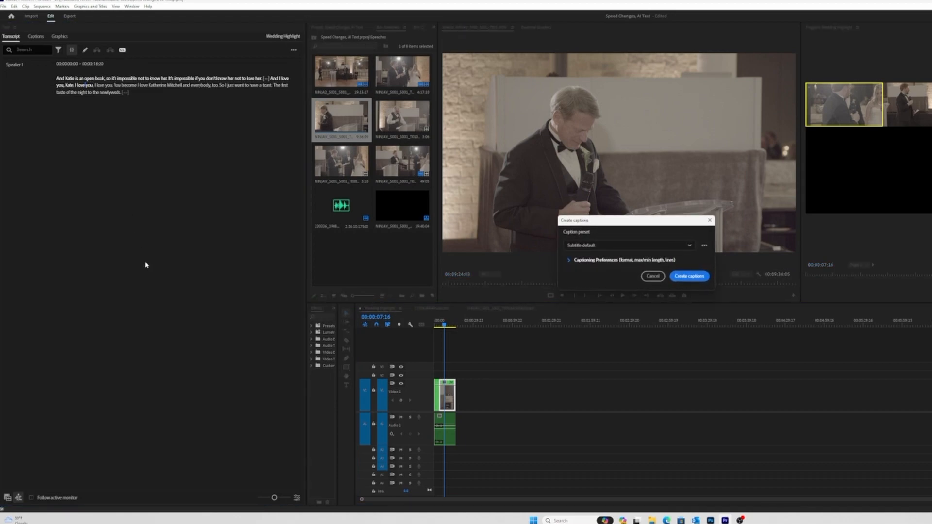
click(647, 250)
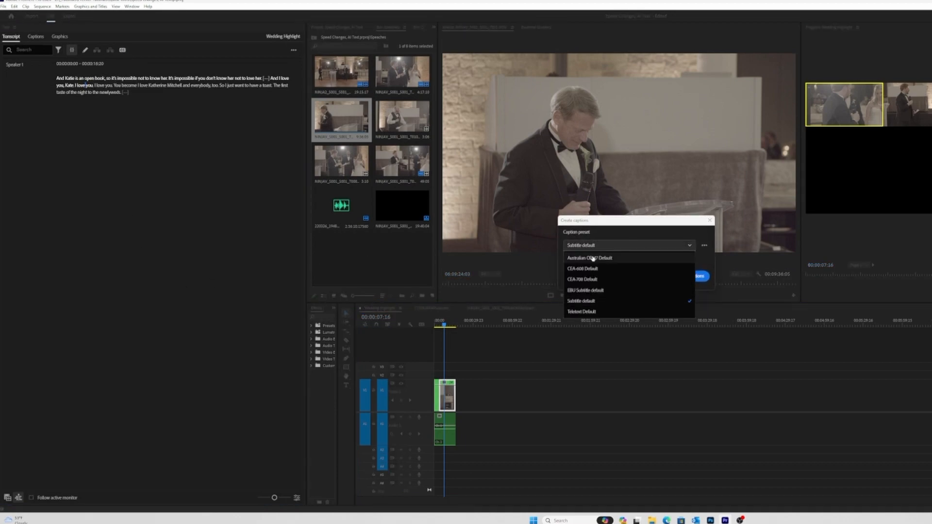
click(609, 302)
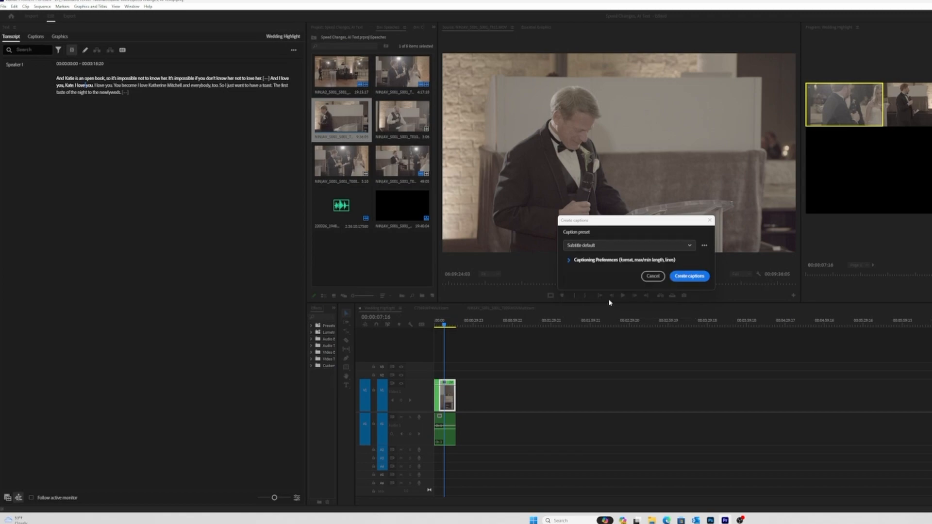
click(565, 261)
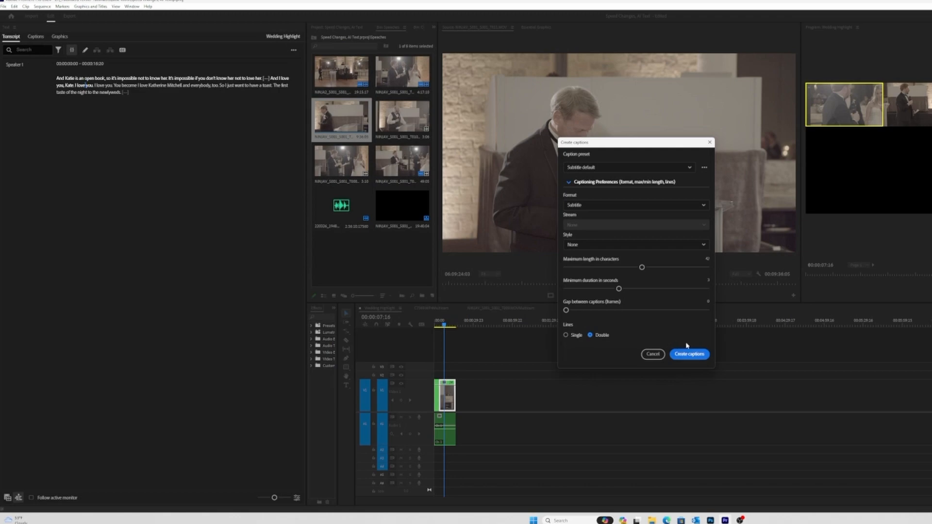
drag(674, 144, 808, 49)
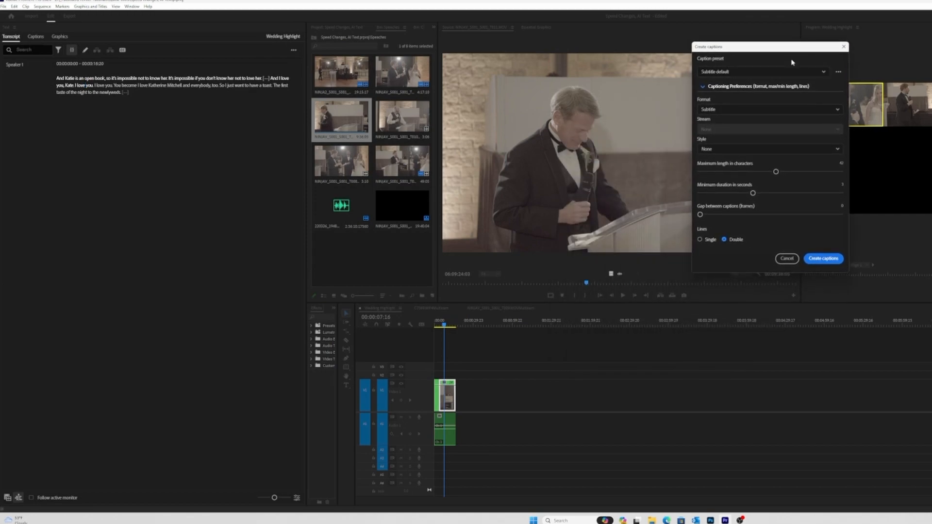
drag(783, 44, 807, 61)
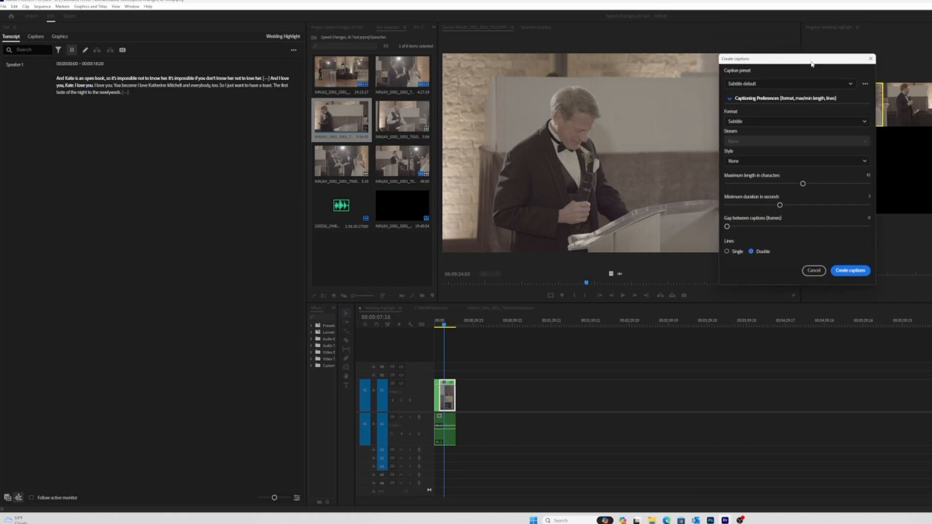
click(850, 273)
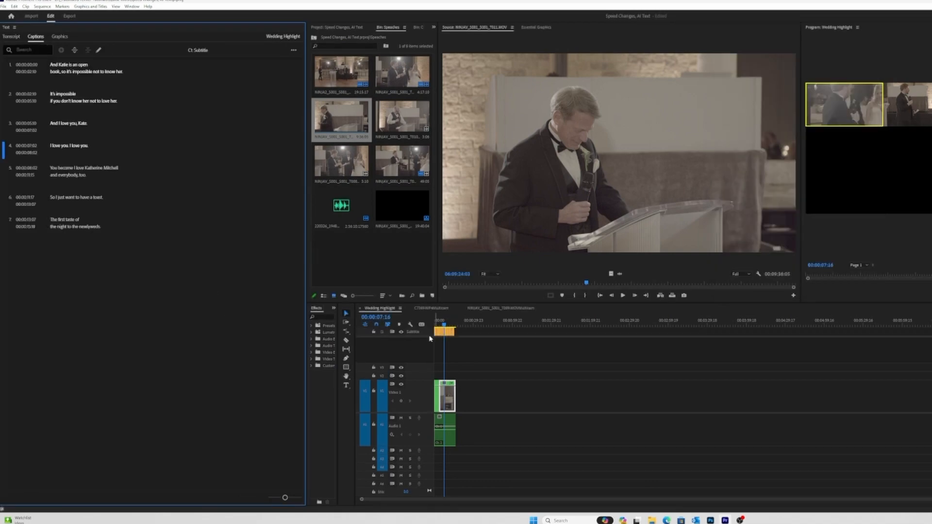
- Enlarge the timeline area and review the new captions over the Wedding Highlight video
drag(471, 307, 472, 213)
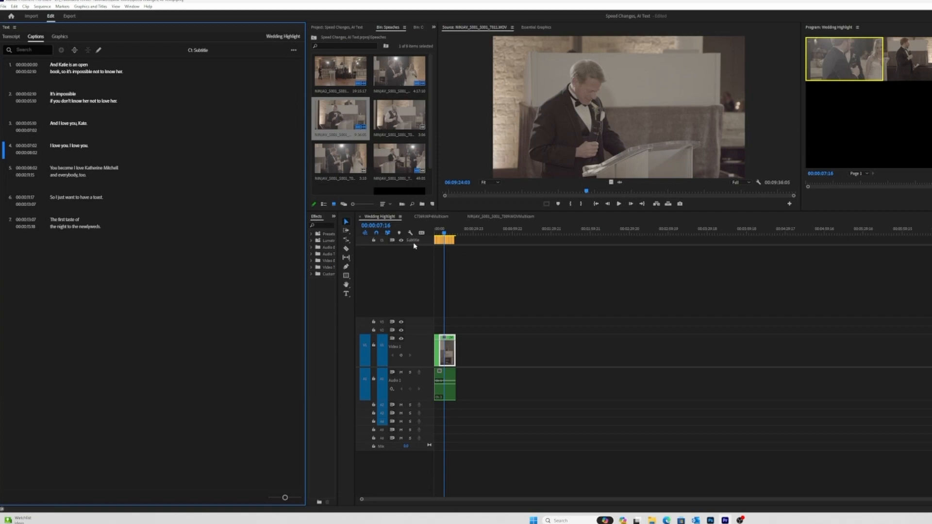
key(space)
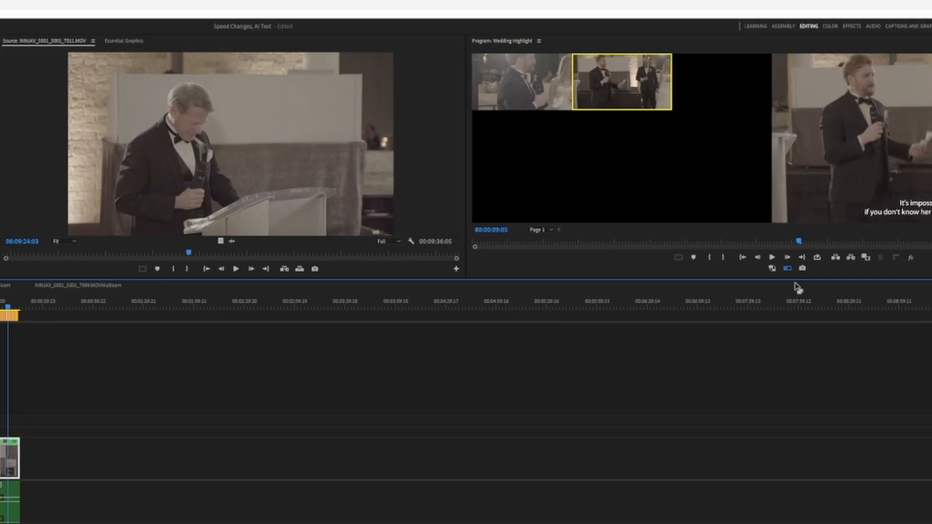
click(787, 268)
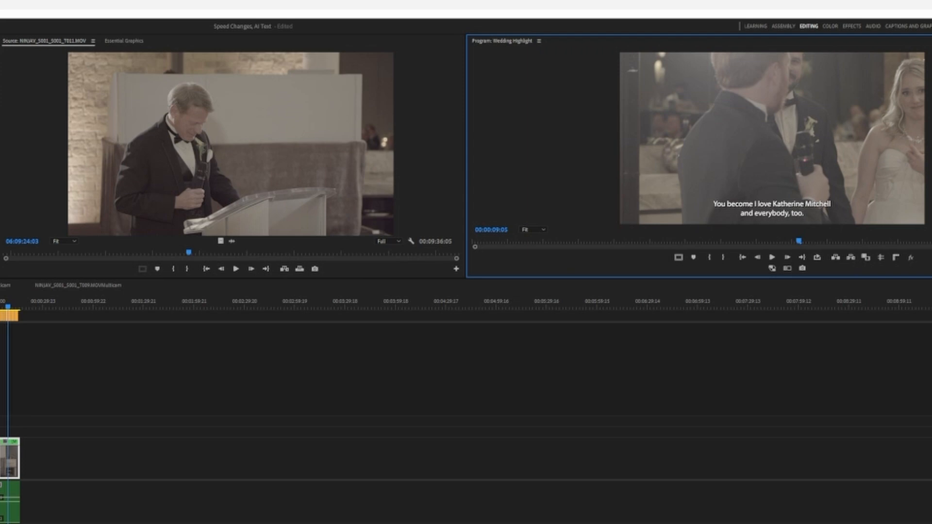
- Select the subtitle at the playhead in the caption track and open Effect Controls for it
click(6, 318)
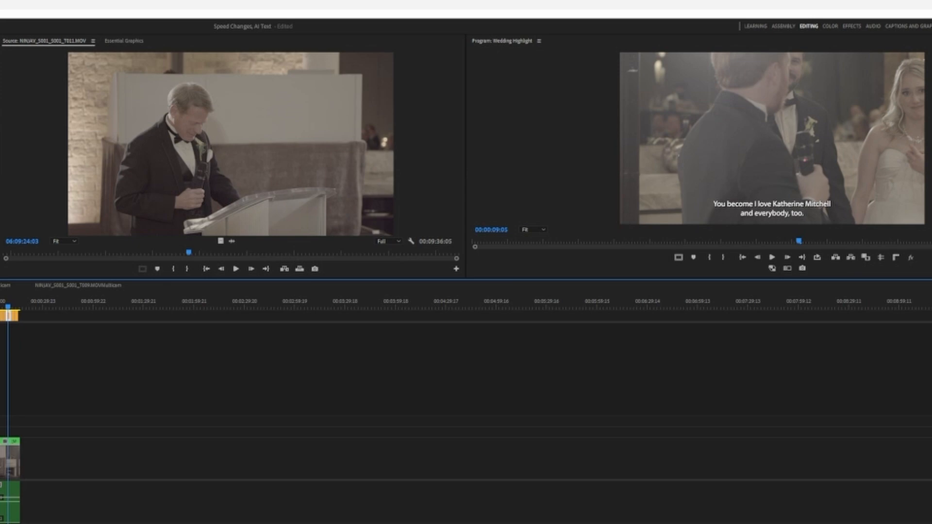
click(1, 42)
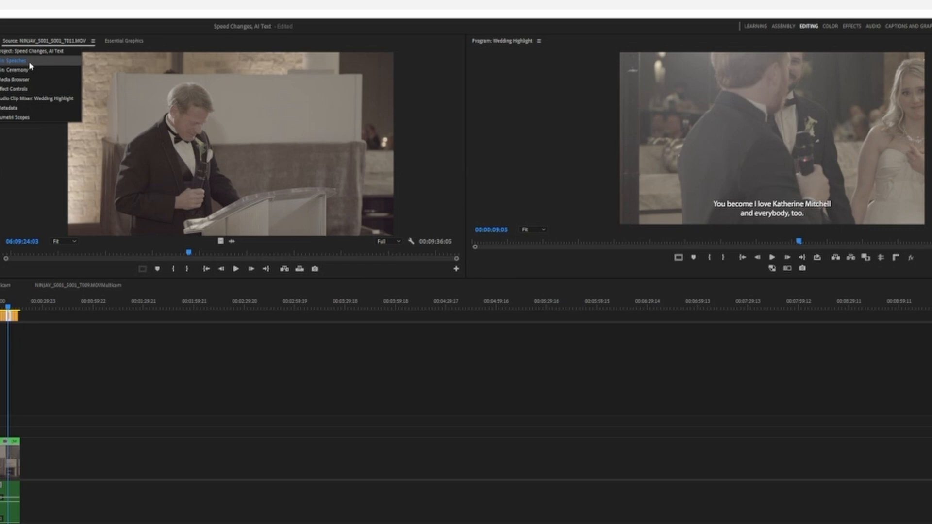
click(48, 90)
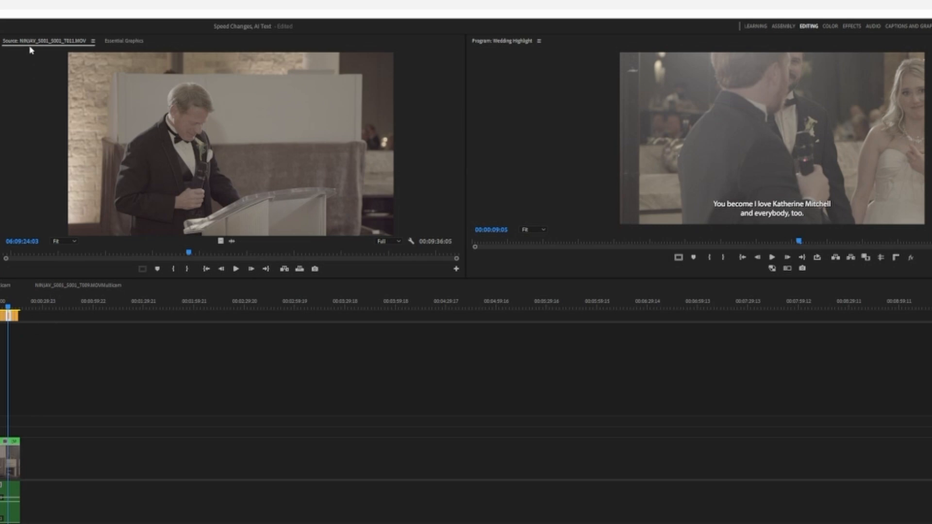
- Try the Nautica font on the selected subtitle in Essential Graphics and undo the font change
click(119, 41)
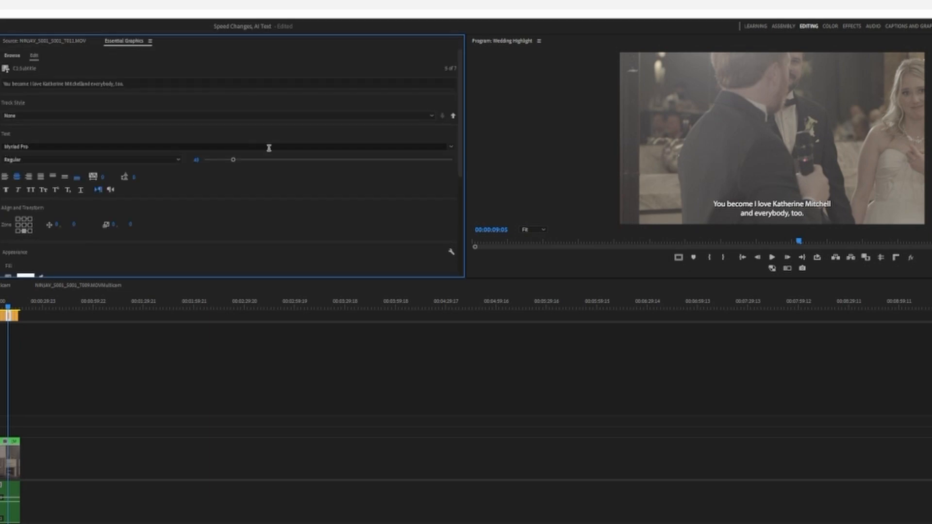
click(136, 145)
text(Nautica)
key(Return)
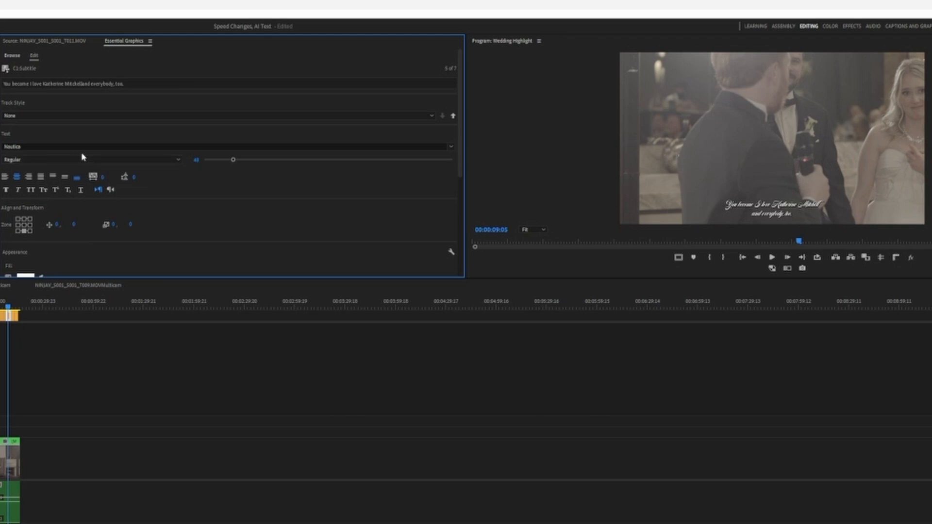
key(ctrl+z)
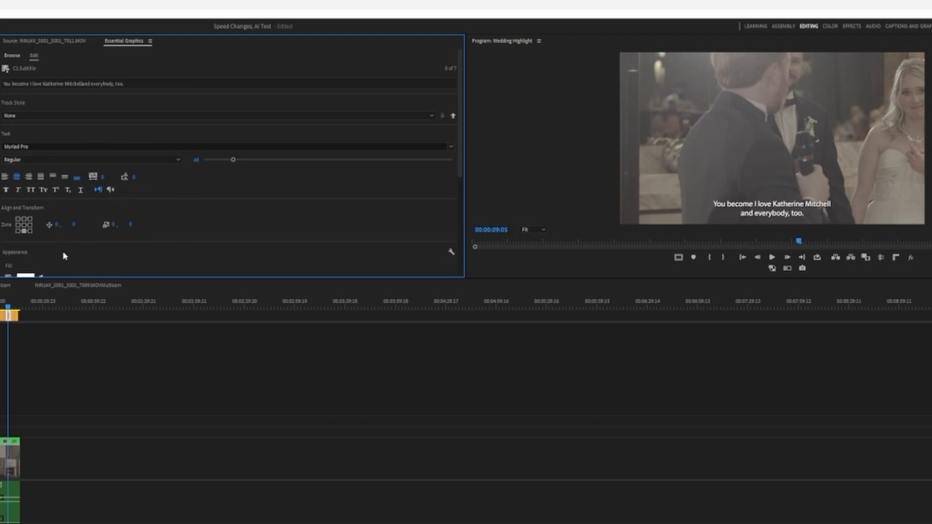
- Try the caption block in the top-center zone of the frame and return it to the bottom-center zone
drag(459, 98, 465, 158)
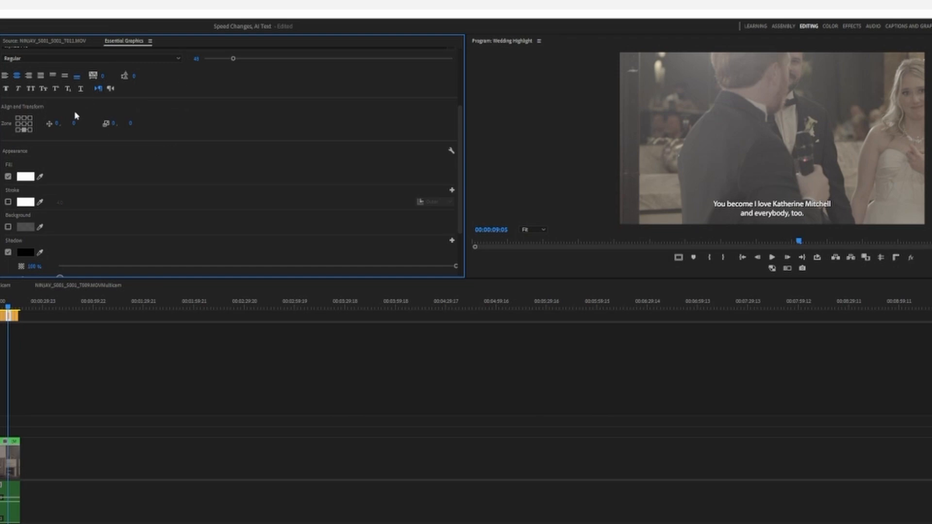
click(24, 118)
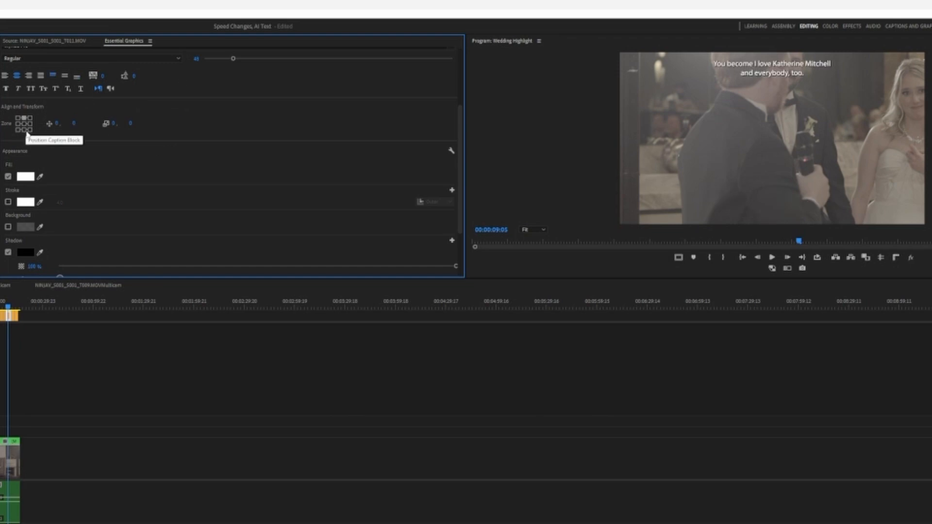
click(24, 130)
- Enable the subtitle's background, enlarge it slightly beyond the text and set its color to bright red
click(8, 227)
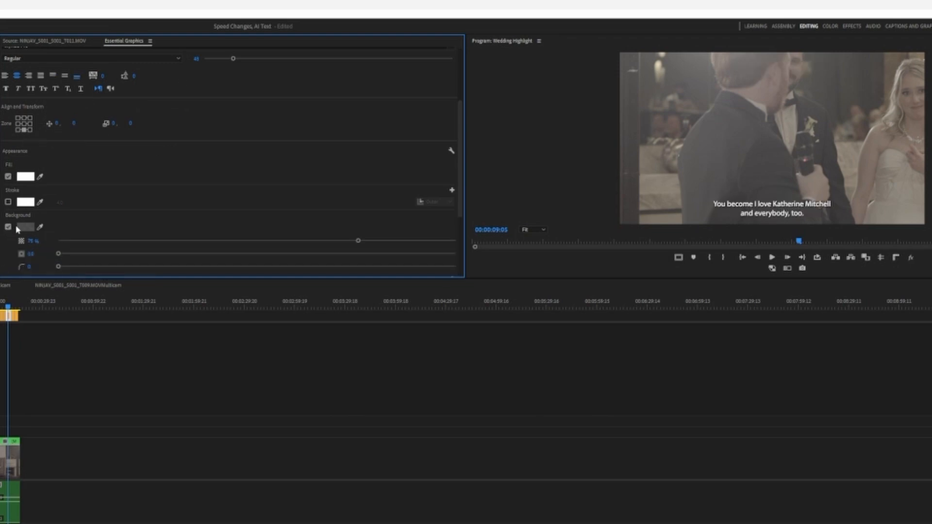
drag(59, 253, 92, 254)
click(25, 227)
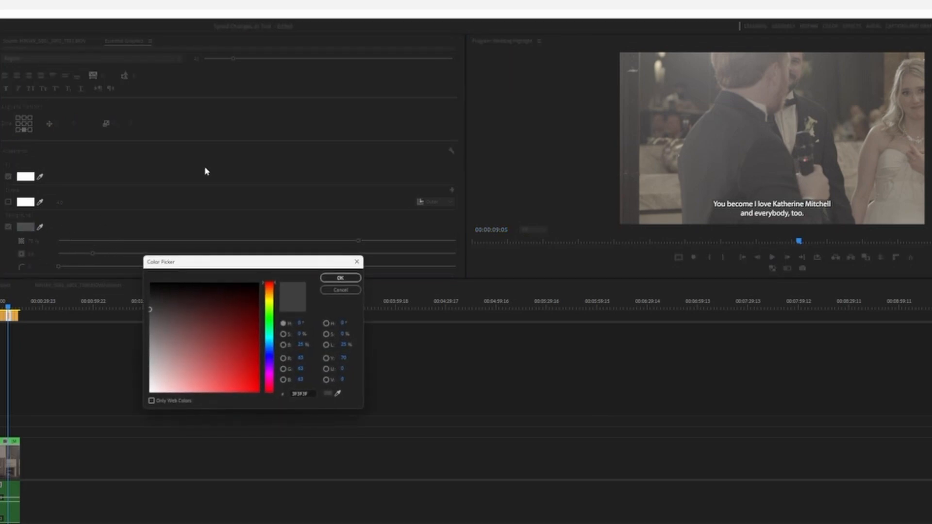
click(260, 328)
mouse_move(259, 327)
mouse_down()
mouse_move(212, 410)
mouse_move(248, 392)
mouse_up()
click(340, 278)
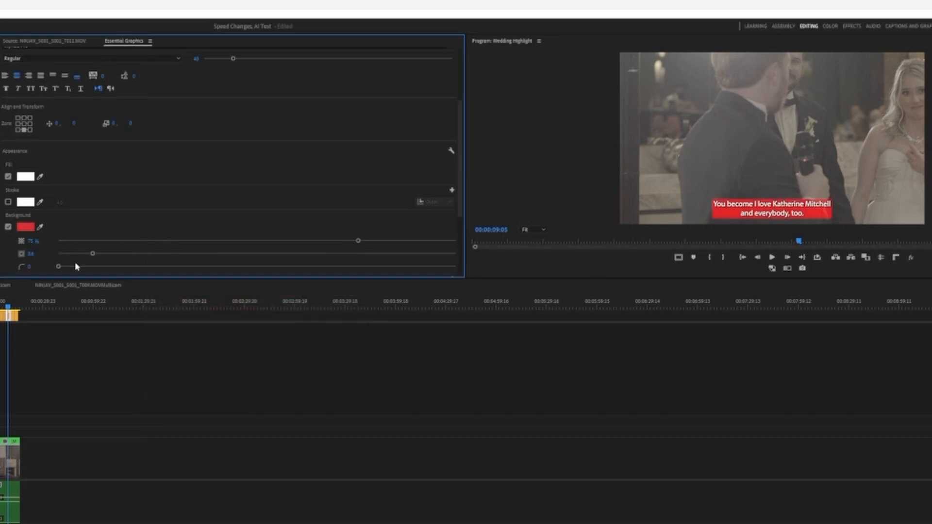
- Raise the red caption background's opacity slightly and increase its size to about 24
click(361, 241)
click(110, 253)
click(153, 254)
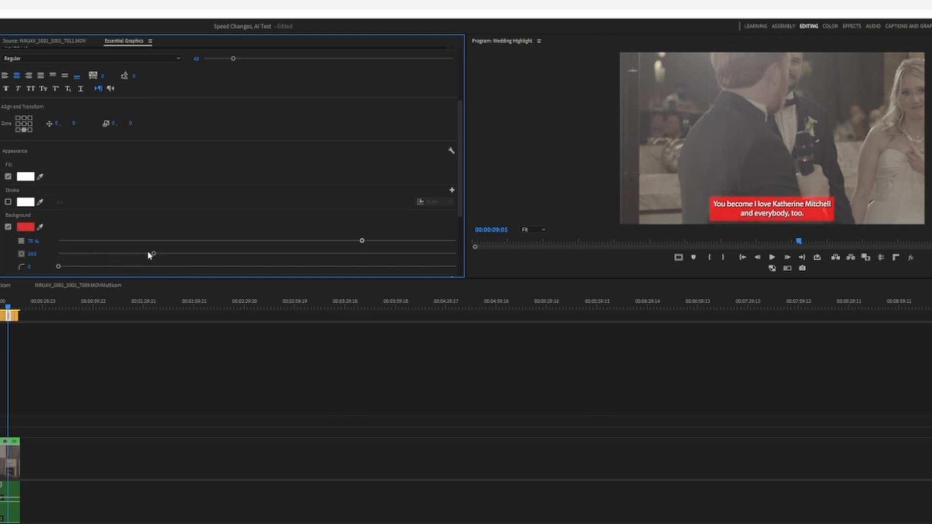